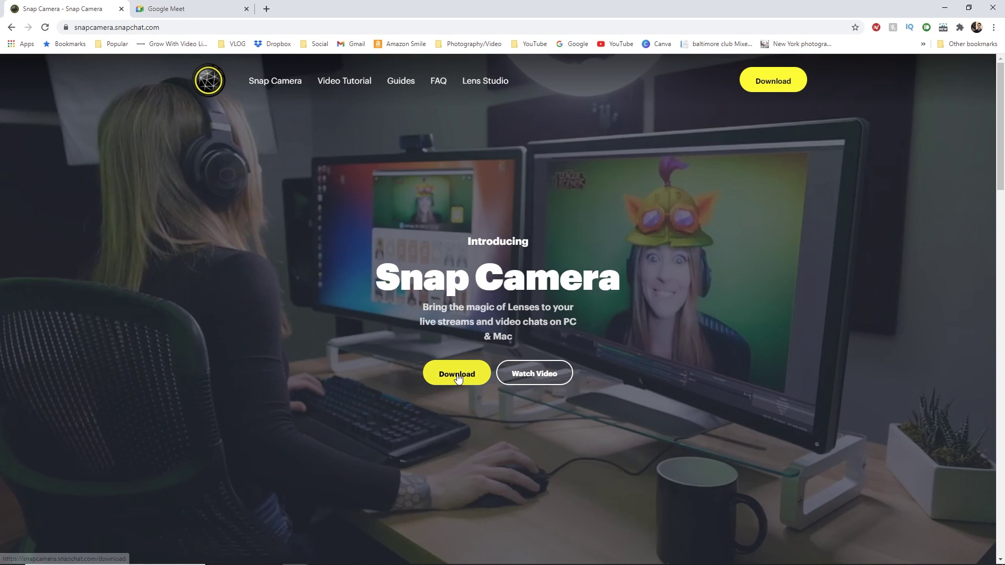
# Go to the Snap Camera download page and accept the license terms
pyautogui.click(457, 378)
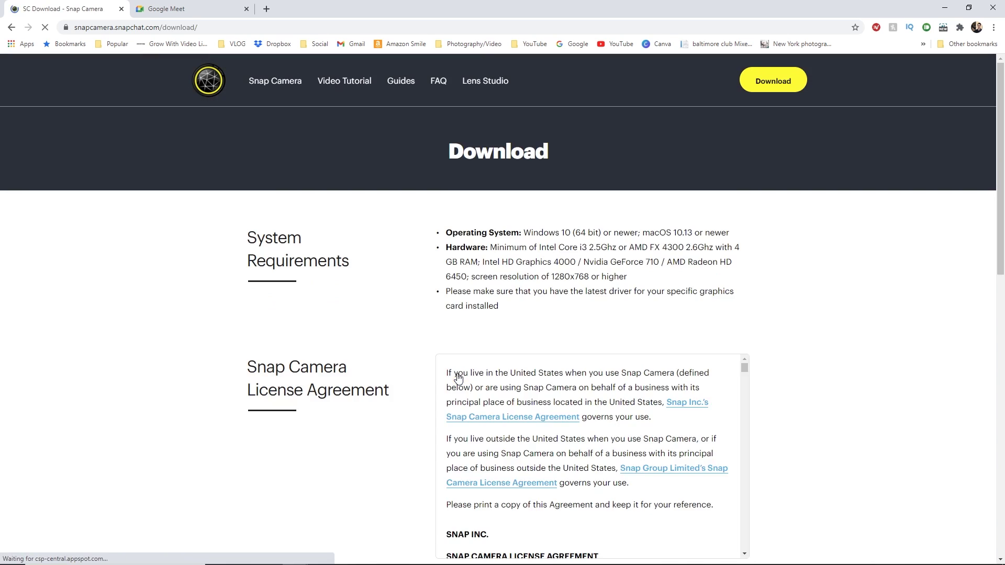
pyautogui.scroll(-8, 406, 285)
pyautogui.click(455, 174)
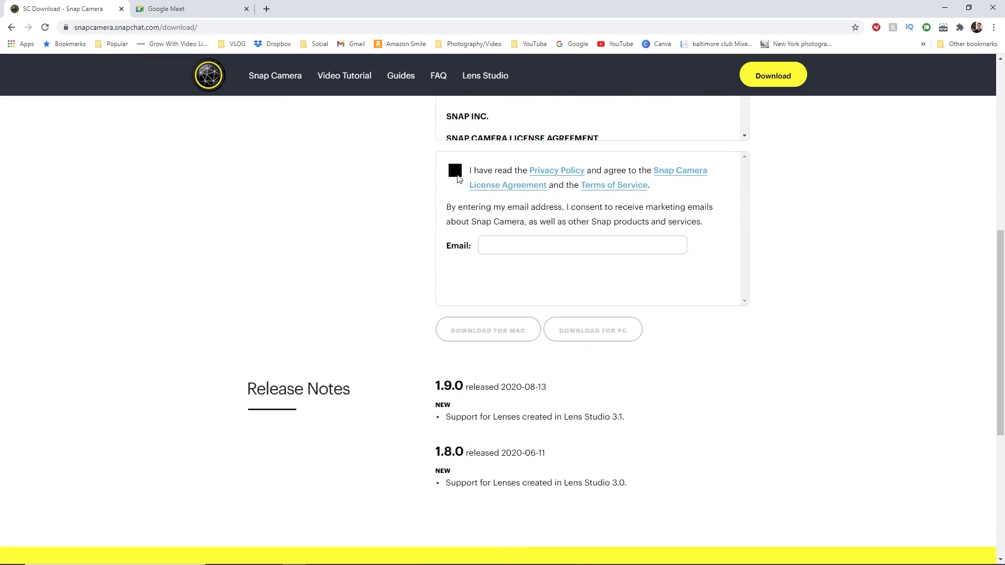
# Download Snap Camera 1.10.0 for PC and run the downloaded .exe installer
pyautogui.scroll(10, 379, 307)
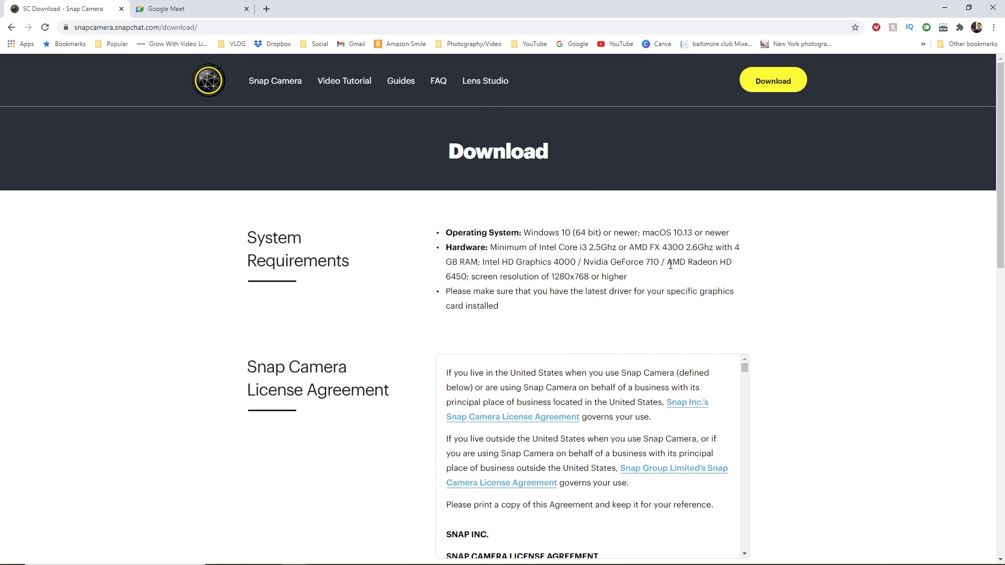
pyautogui.scroll(-8, 423, 293)
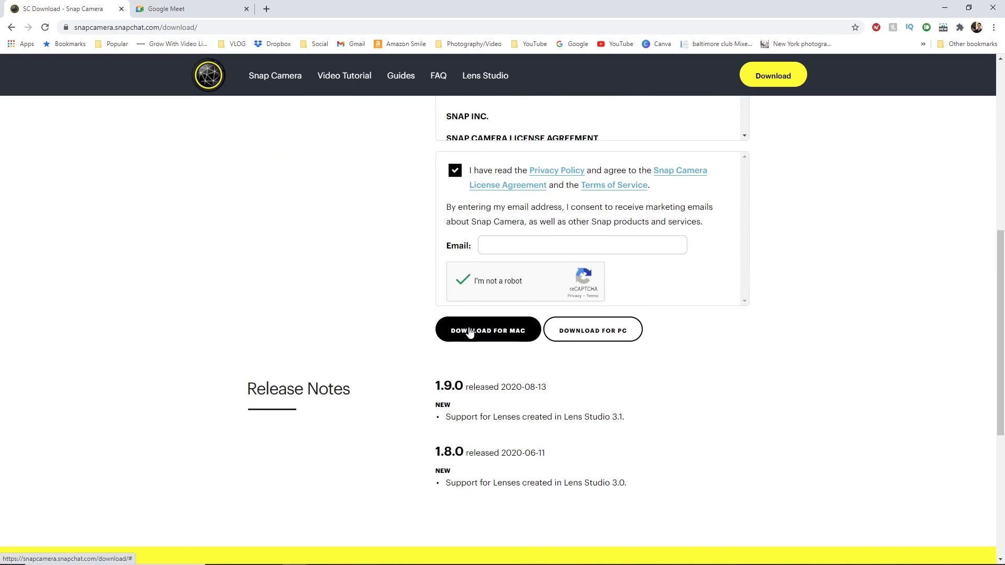
pyautogui.click(599, 336)
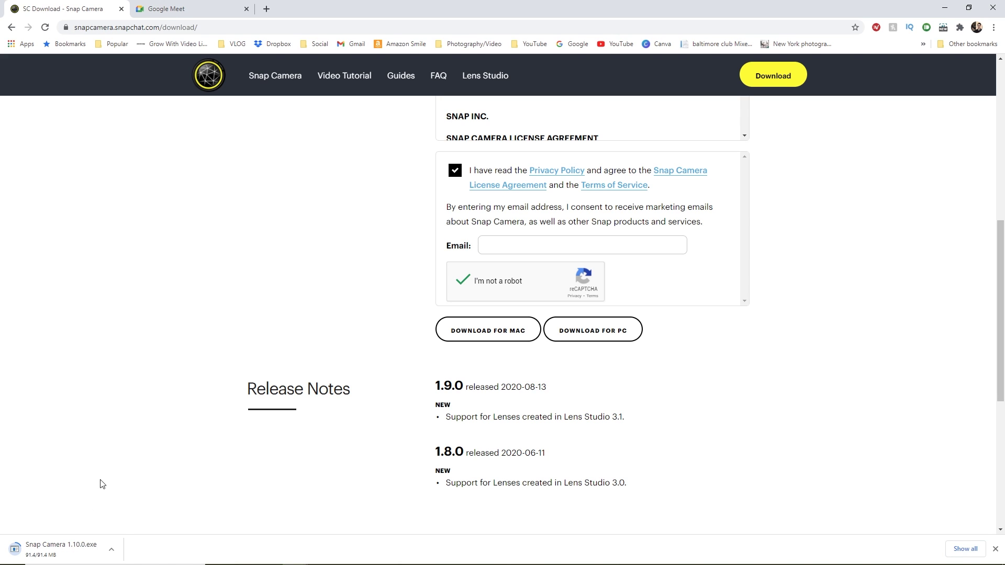
pyautogui.click(71, 551)
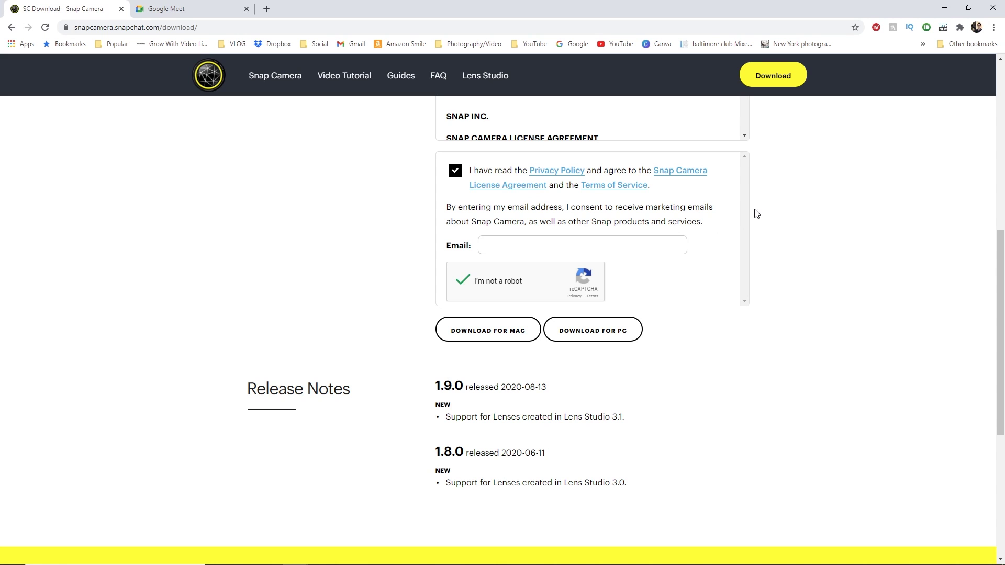
# Launch Snap Camera from the taskbar and search the lens library for 'selfie flip'
pyautogui.moveTo(317, 561)
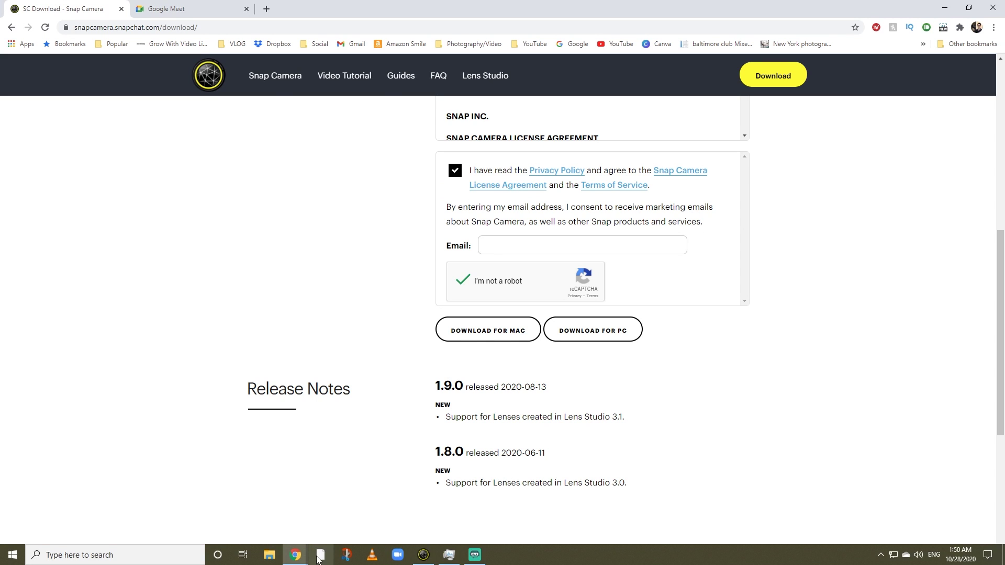
pyautogui.click(416, 558)
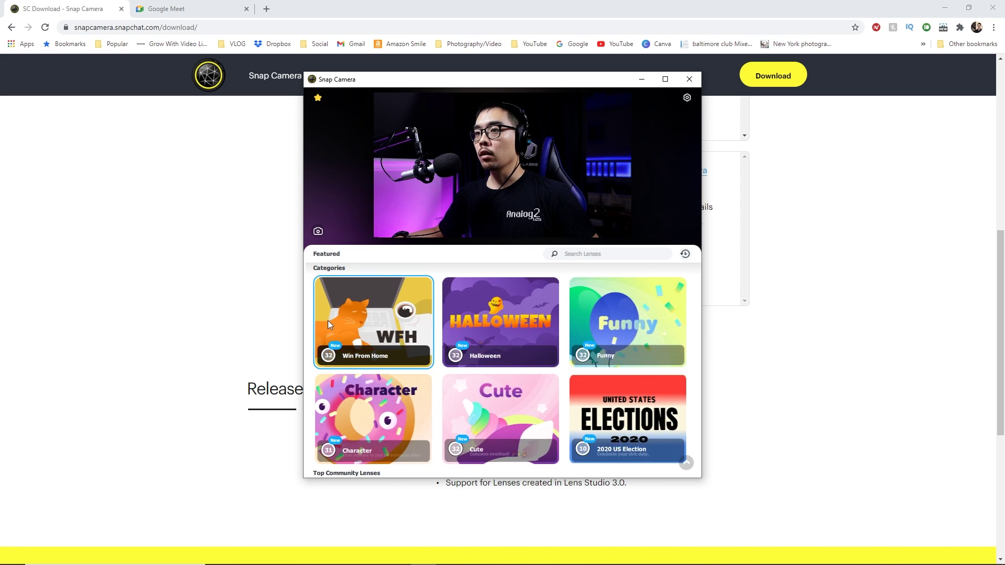
pyautogui.click(594, 253)
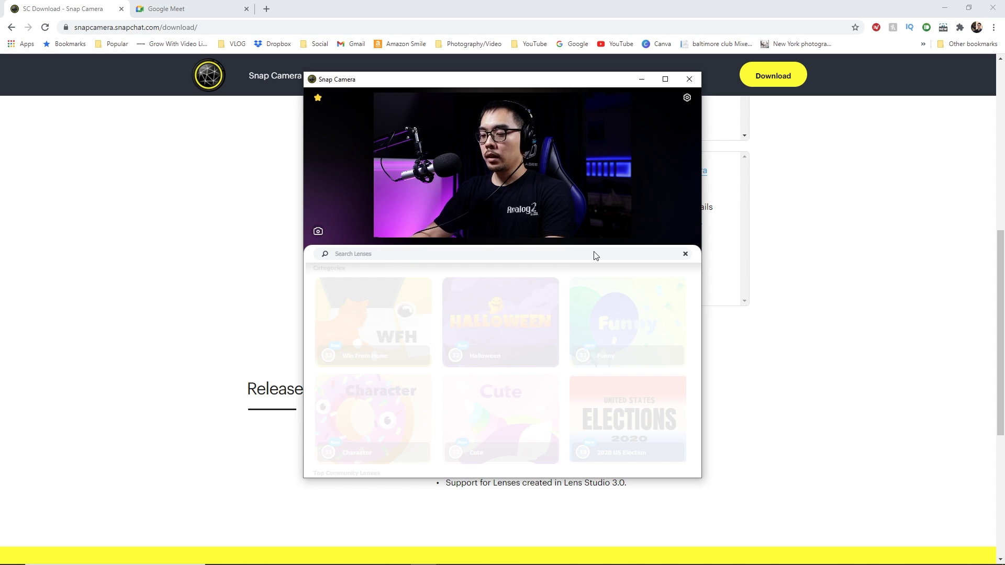
pyautogui.write('selfie fl')
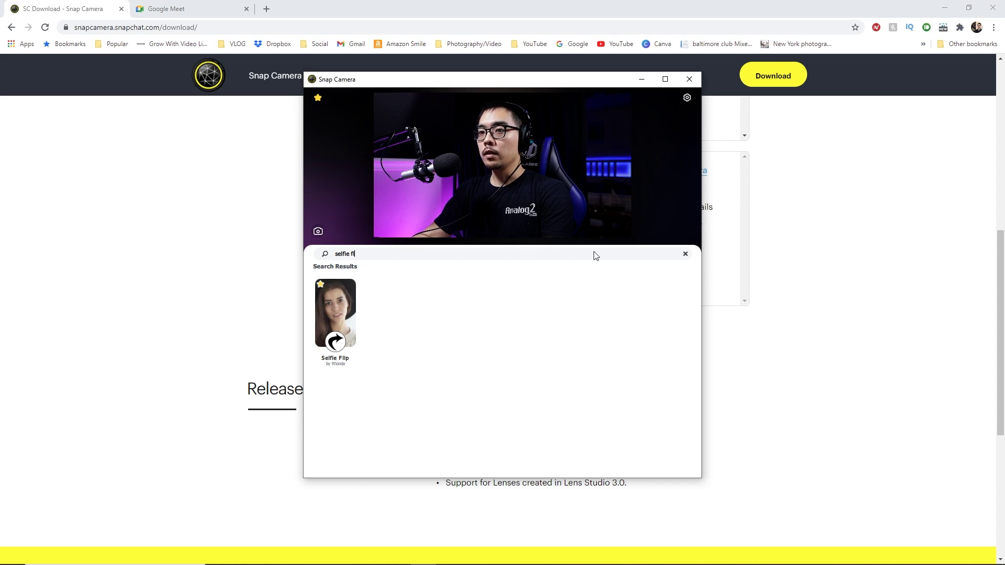
pyautogui.write('ip')
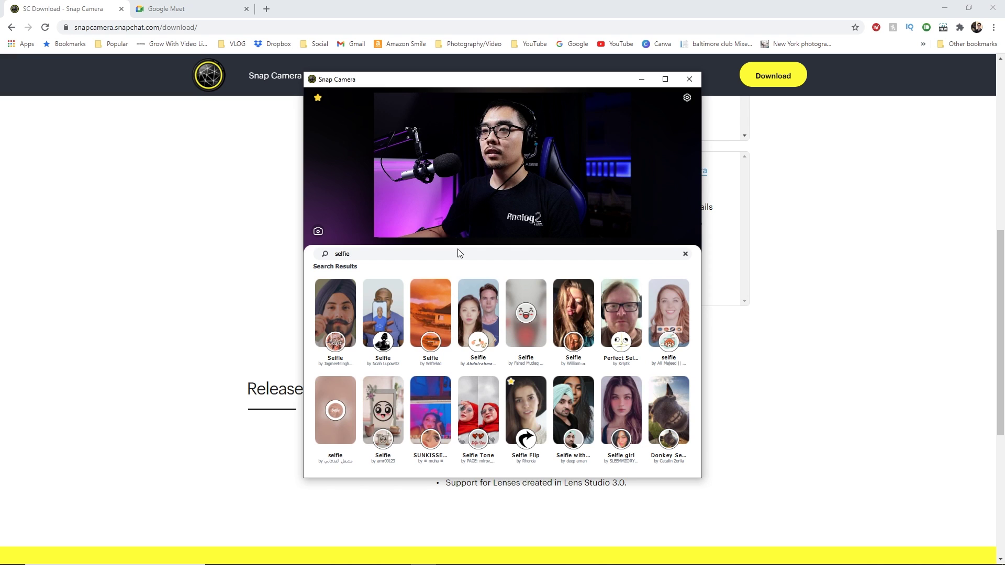
# Apply Selfie Flip, then try the Fire Skull and Selfie lenses from Favorites
pyautogui.click(526, 413)
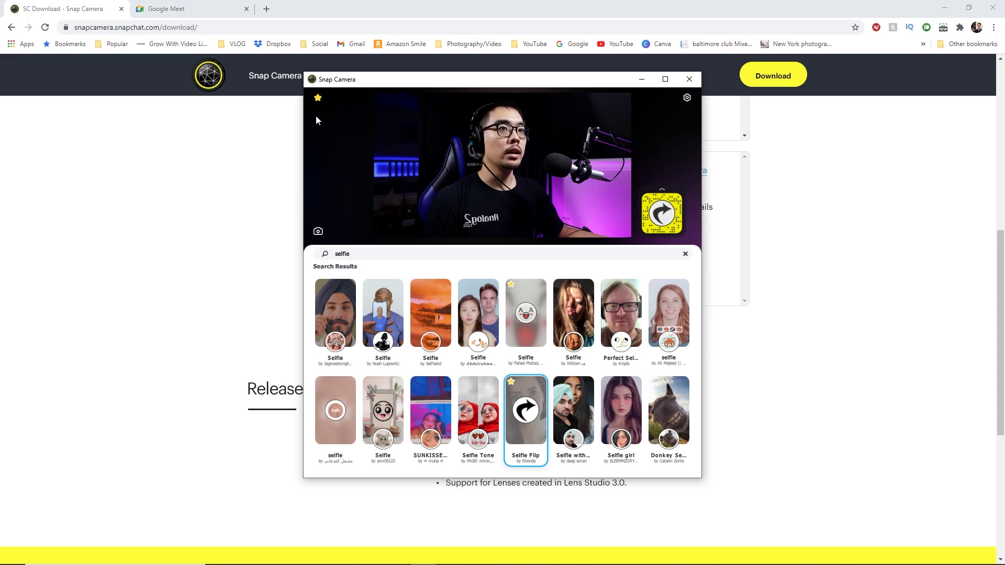
pyautogui.click(320, 97)
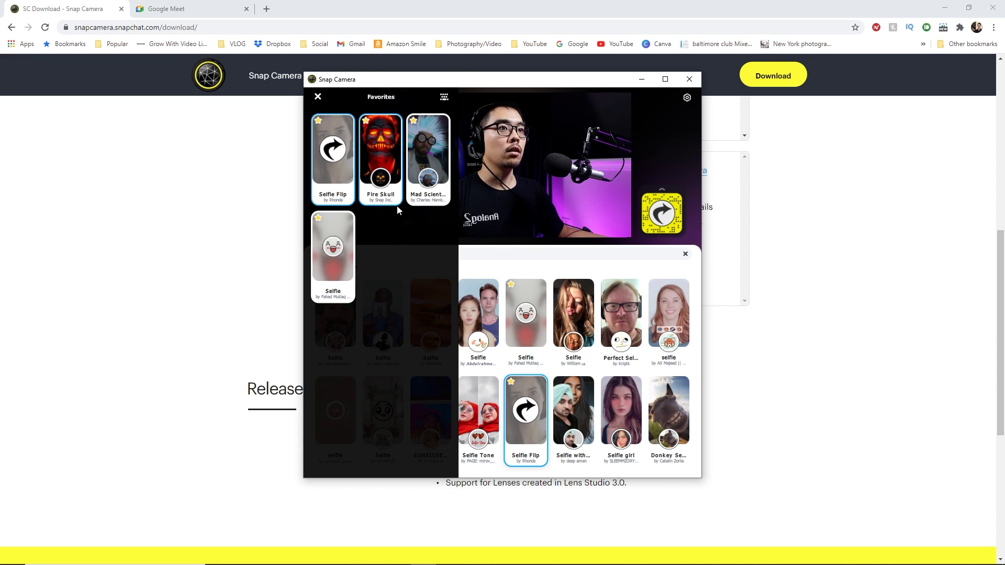
pyautogui.click(375, 144)
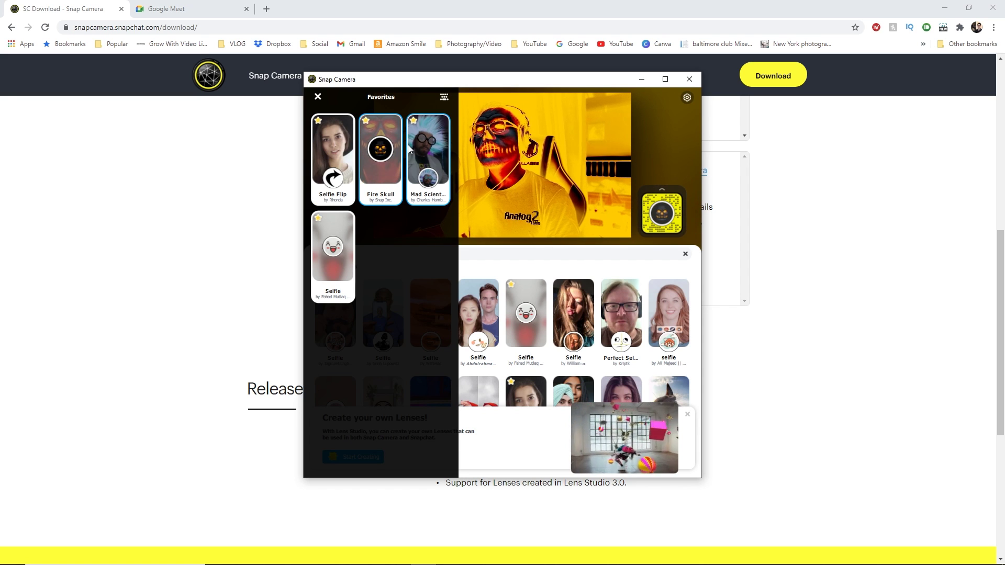
pyautogui.click(325, 242)
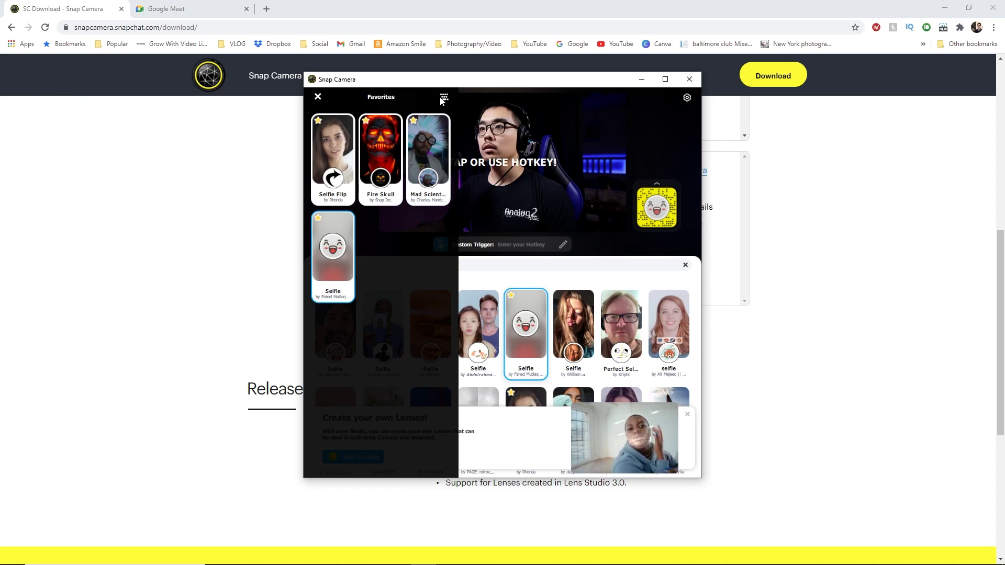
pyautogui.click(508, 167)
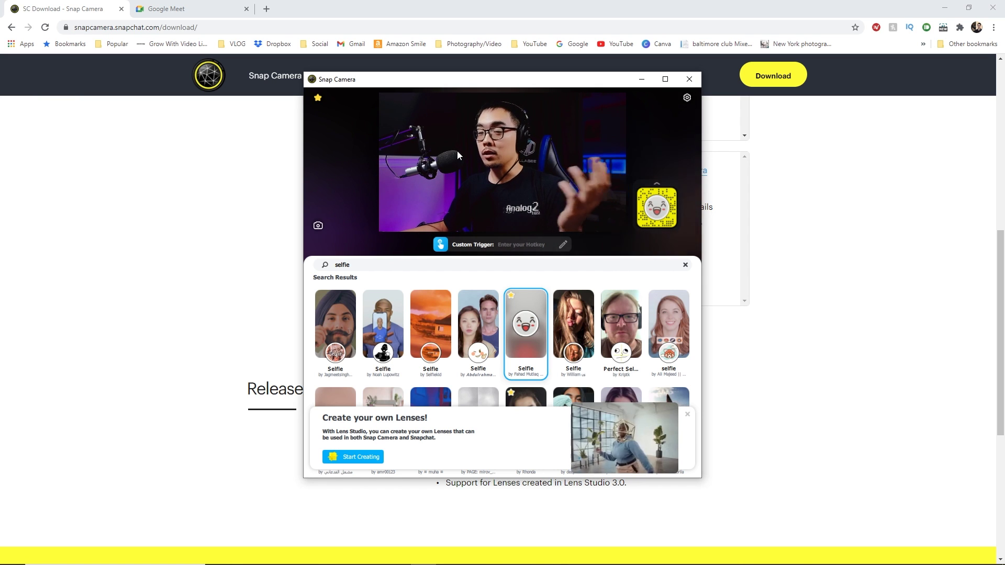
# Reapply Selfie Flip from Favorites, clear the lens search, and bring up Settings
pyautogui.click(316, 101)
pyautogui.click(336, 148)
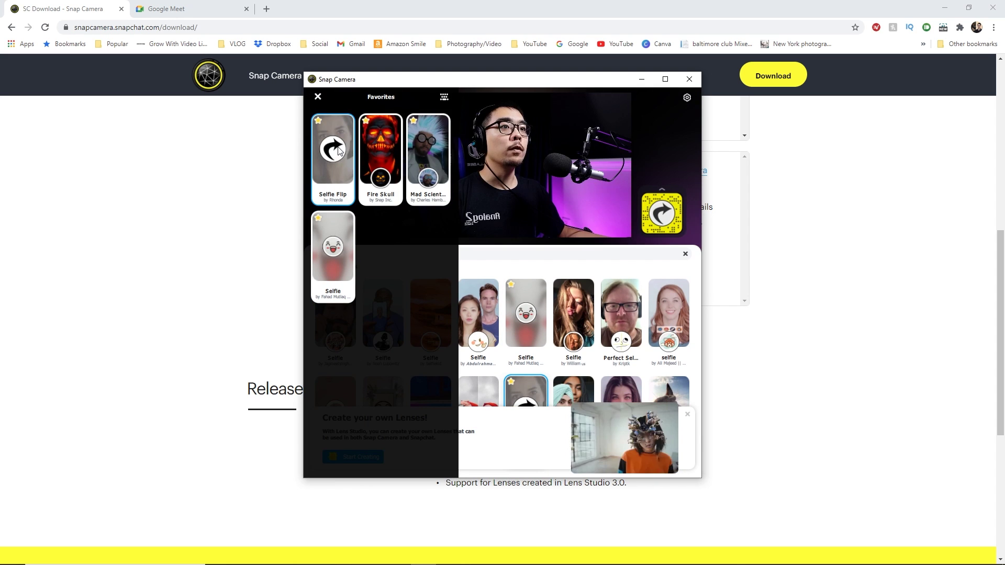
pyautogui.click(527, 156)
pyautogui.click(686, 254)
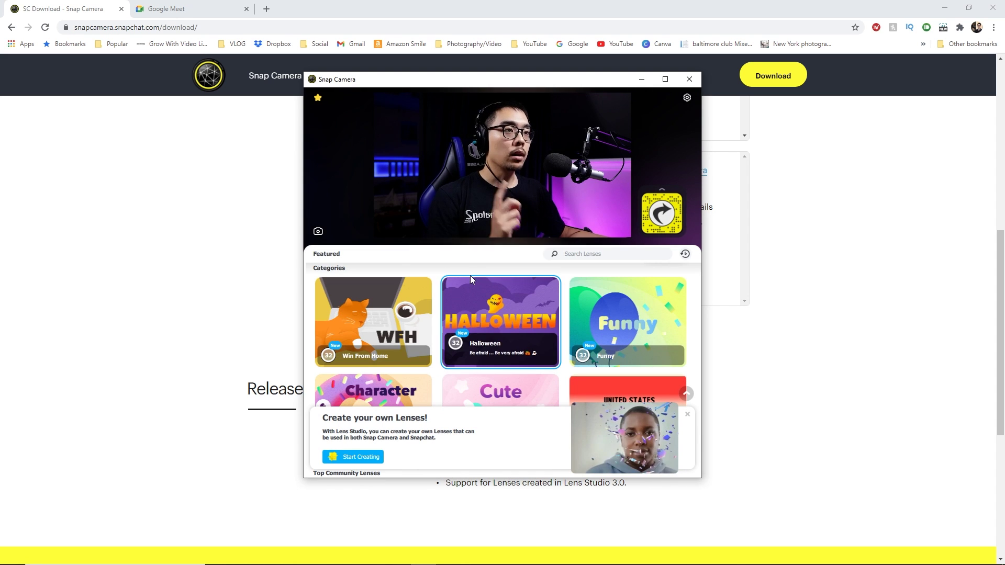
pyautogui.click(687, 97)
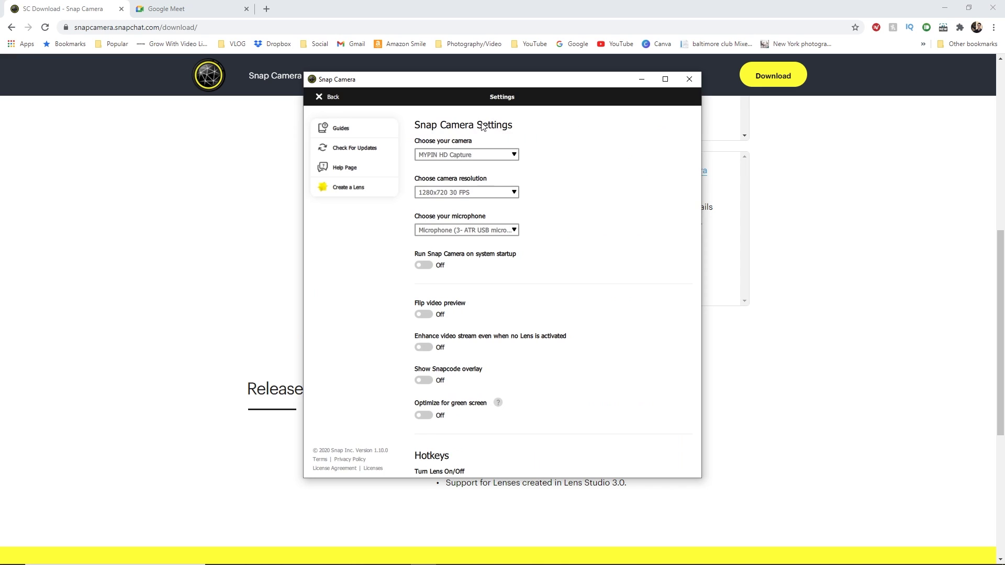
# Set the camera to MYPIN HD Capture, return to the lenses, and switch to Google Meet
pyautogui.click(459, 155)
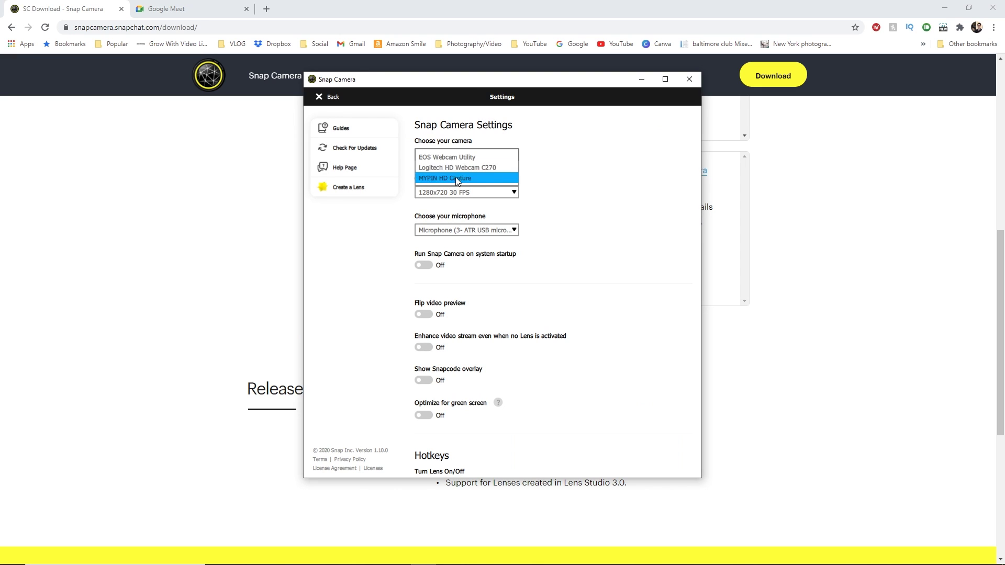
pyautogui.click(461, 178)
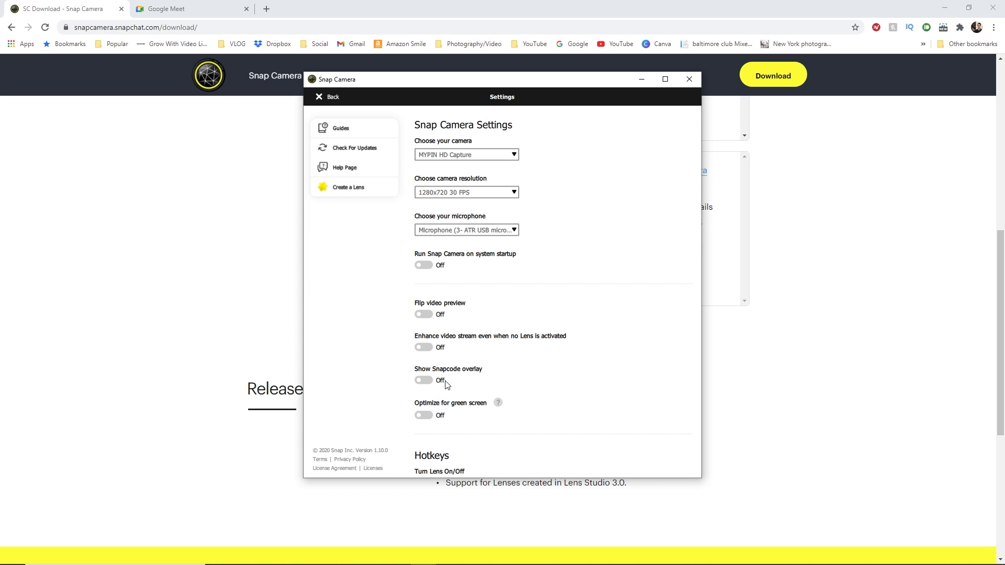
pyautogui.click(333, 99)
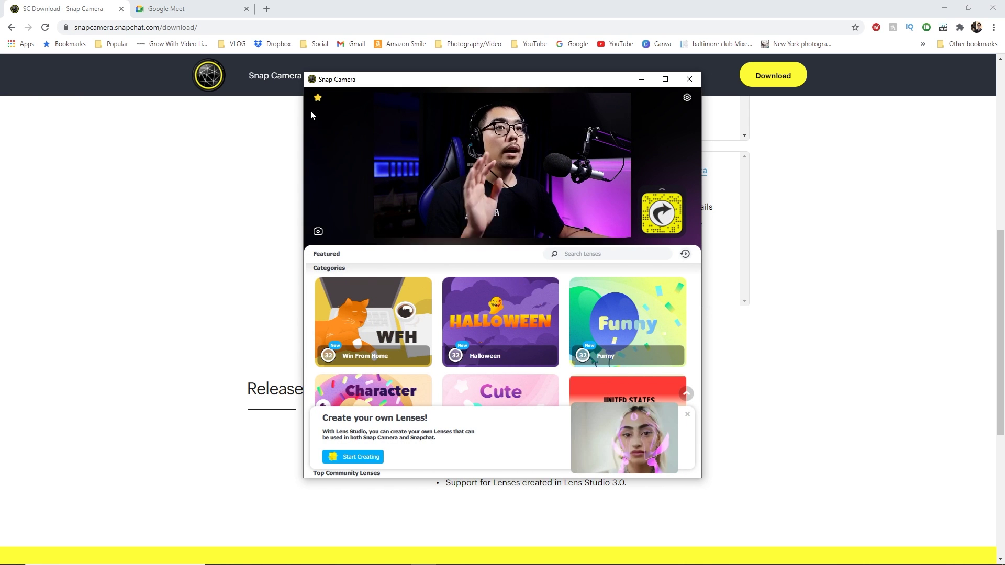
pyautogui.click(318, 98)
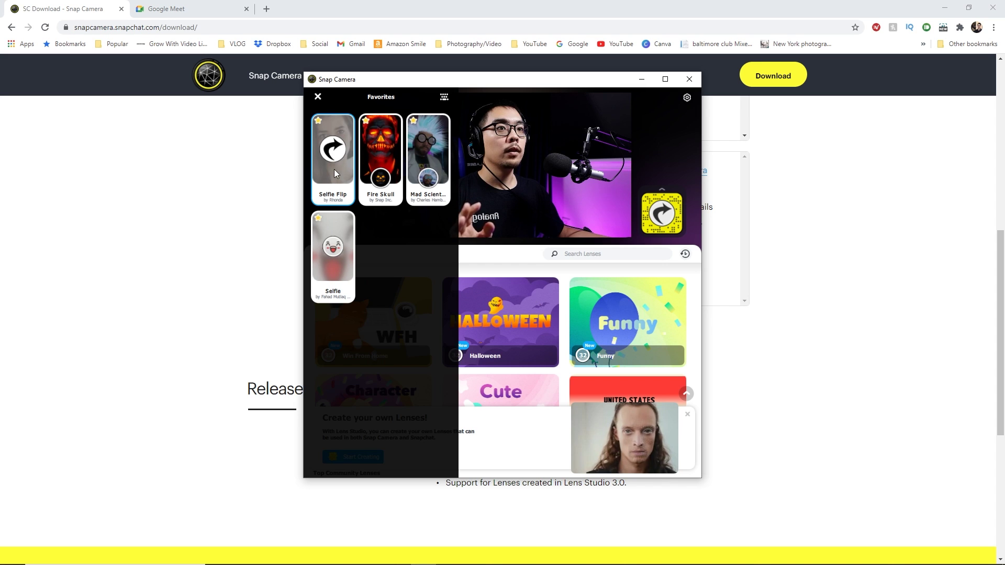
pyautogui.click(555, 209)
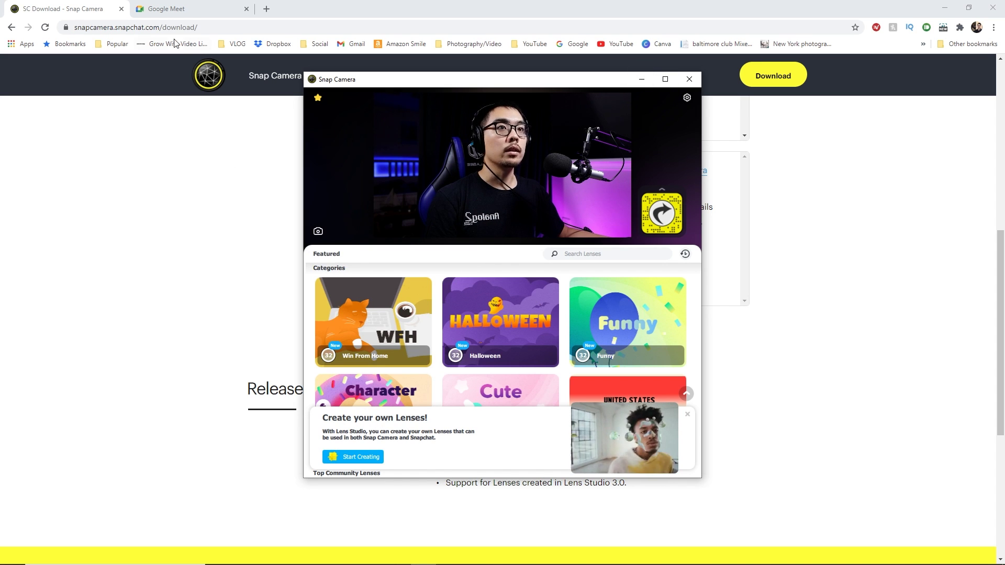
pyautogui.click(168, 15)
# Start and join a new Google Meet meeting and turn the camera on
pyautogui.click(122, 368)
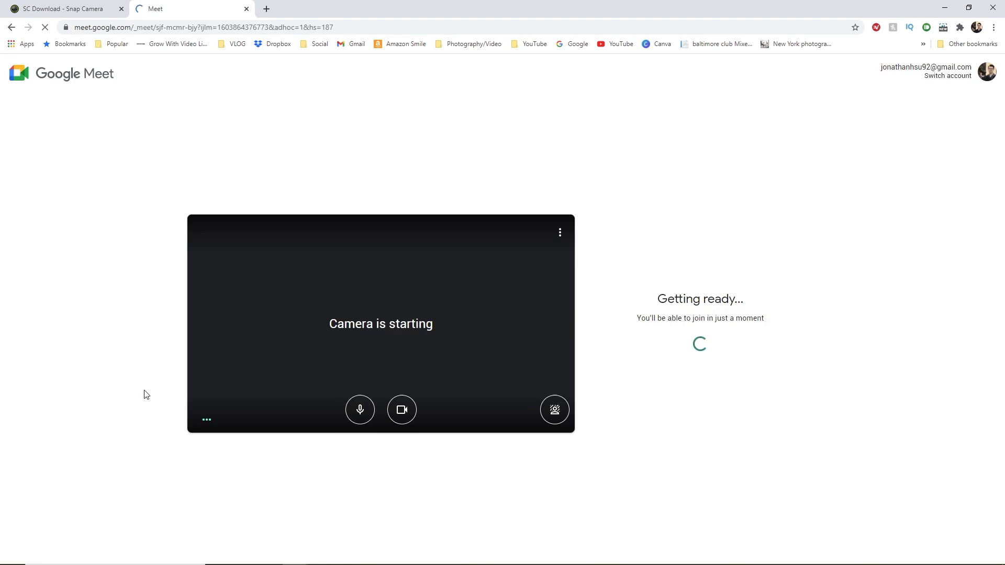
pyautogui.click(664, 323)
pyautogui.click(597, 238)
pyautogui.click(522, 540)
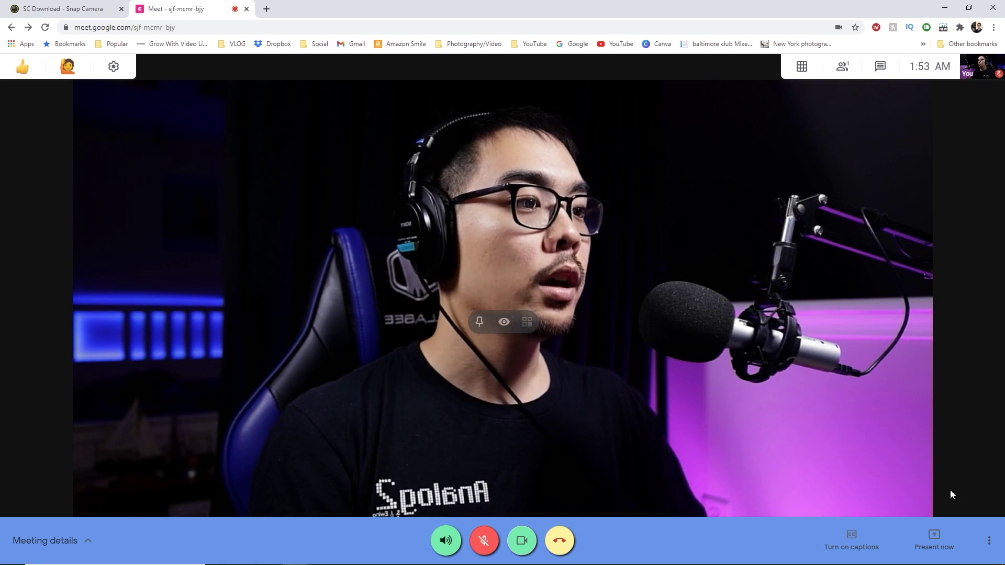
# Check Meet's Video settings and keep Snap Camera as the call's camera
pyautogui.click(989, 544)
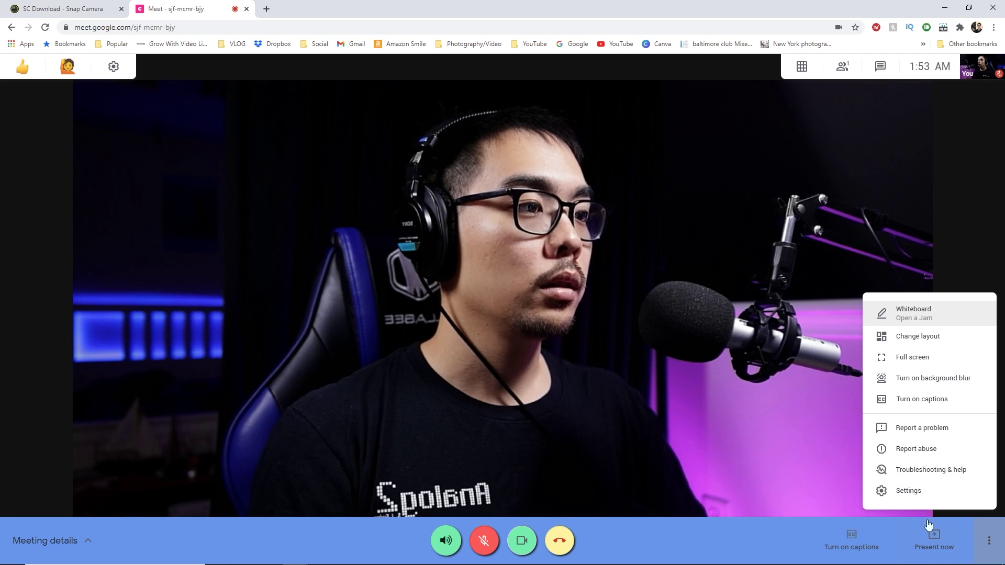
pyautogui.click(911, 493)
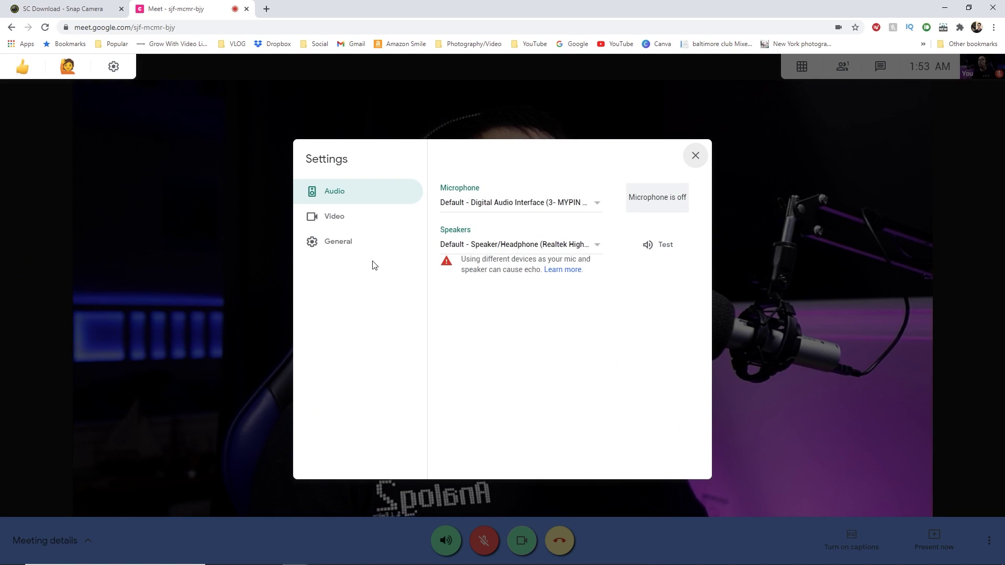
pyautogui.click(343, 224)
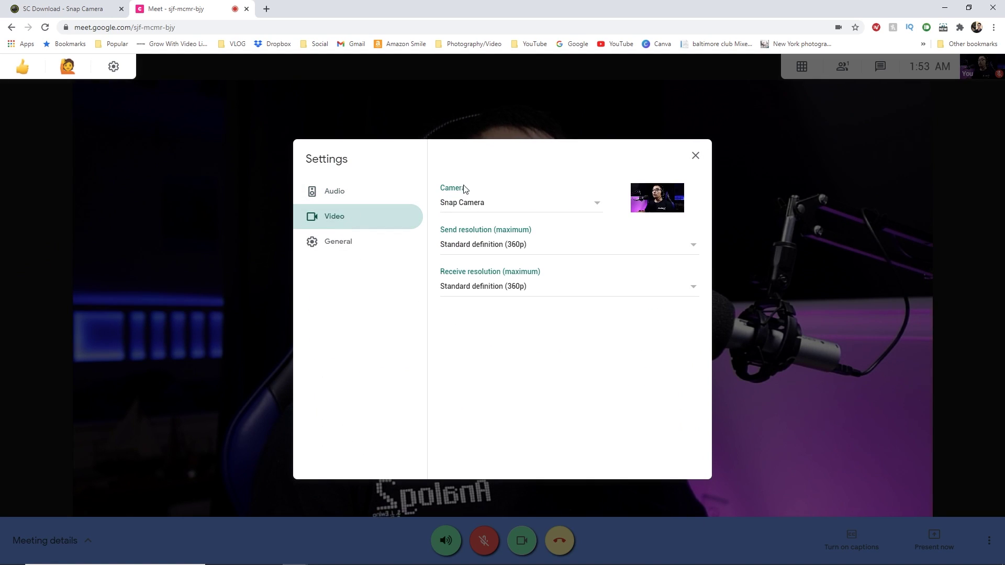
pyautogui.click(442, 207)
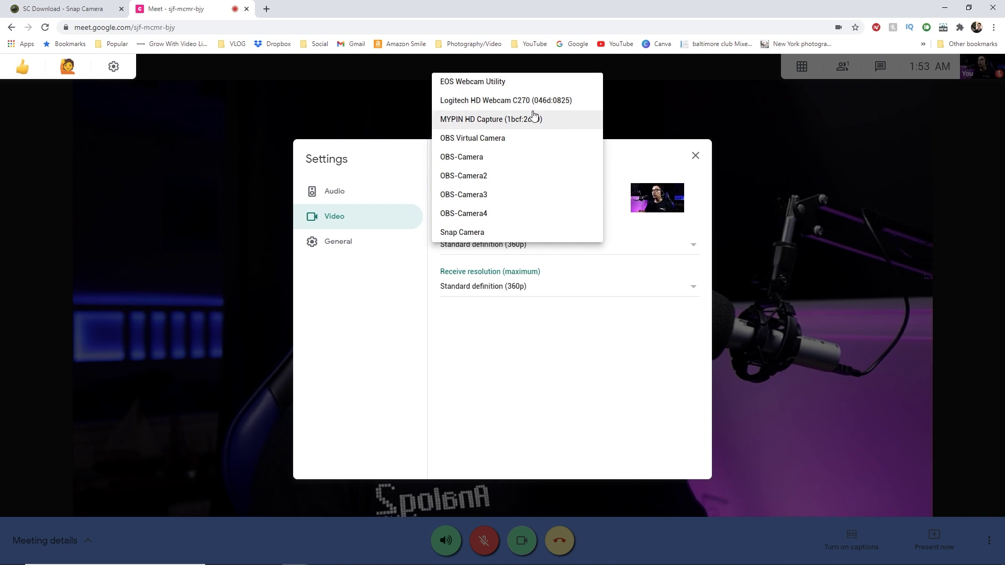
pyautogui.click(533, 389)
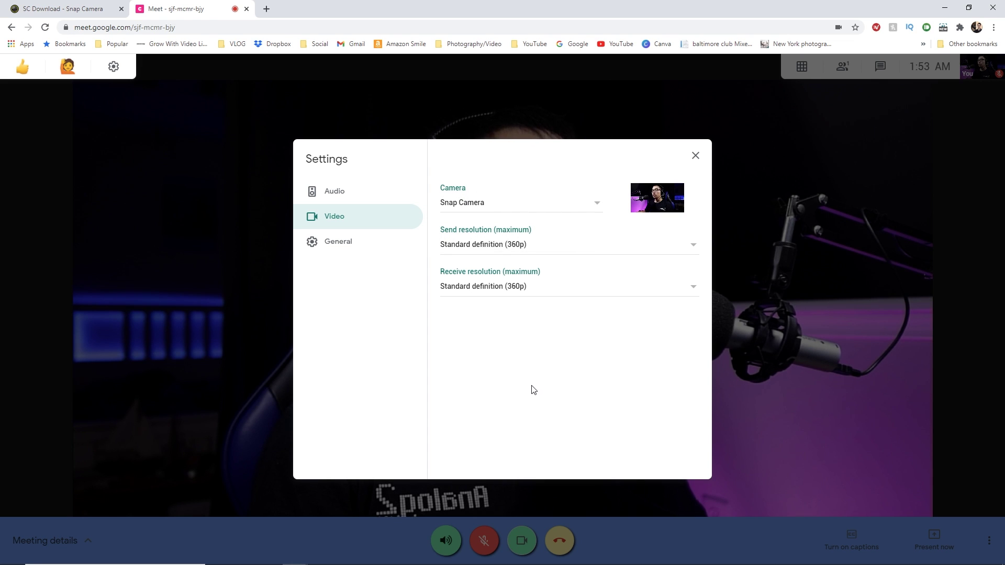
# Close Meet's settings dialog and bring the Snap Camera window forward
pyautogui.click(694, 157)
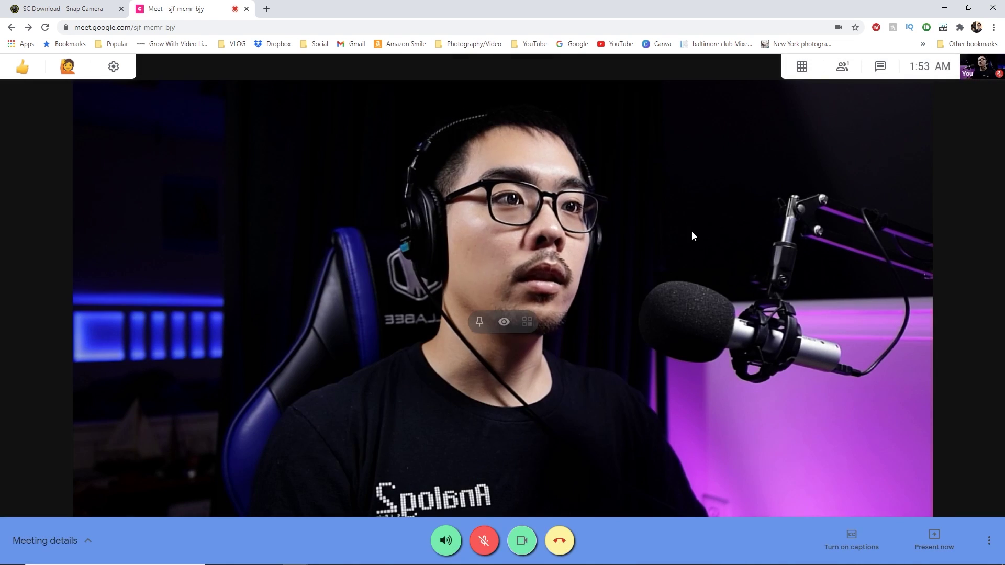
pyautogui.moveTo(449, 556)
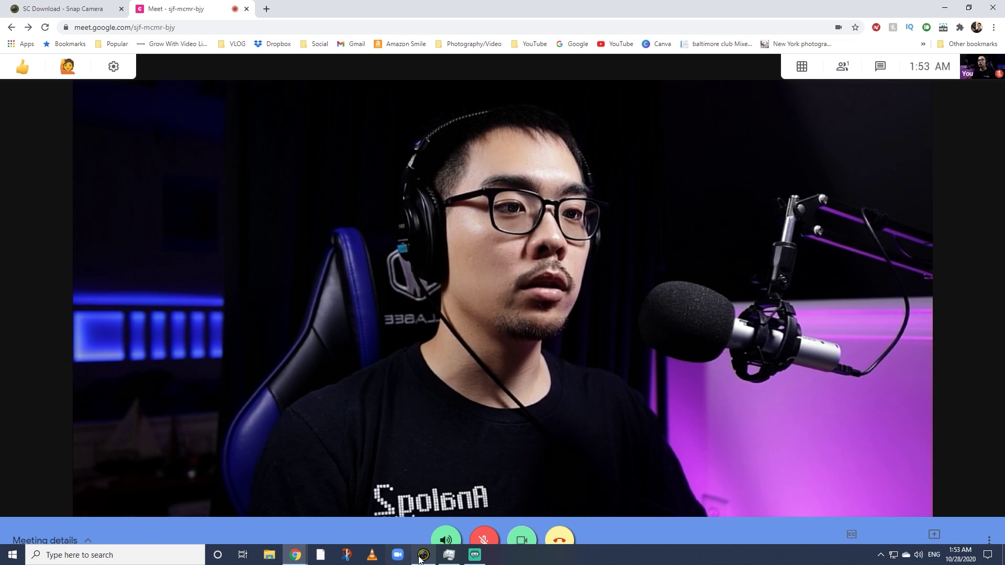
pyautogui.click(449, 556)
pyautogui.moveTo(754, 101); pyautogui.dragTo(757, 102)
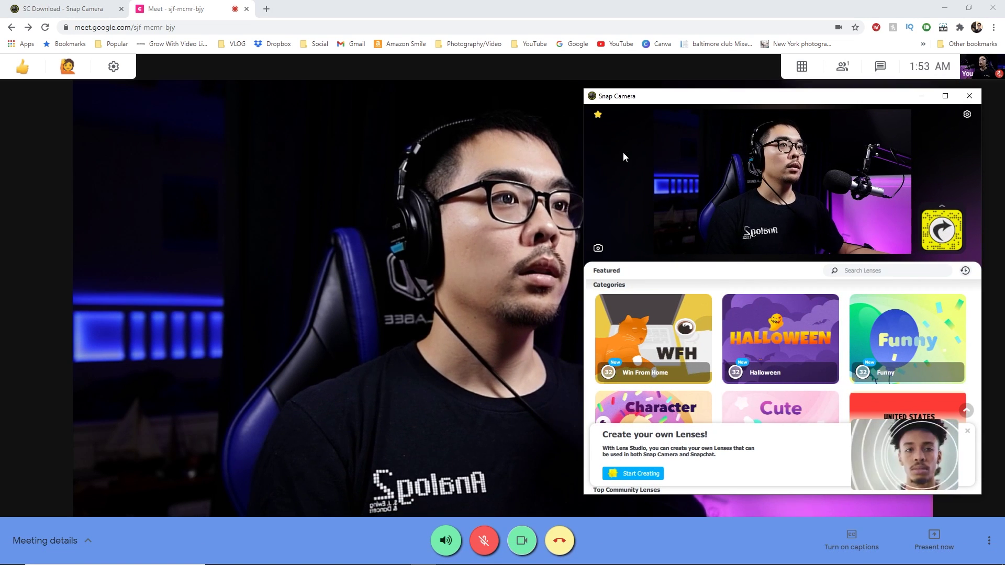
# Swap Selfie Flip for the Fire Skull lens from Favorites and check the Meet video
pyautogui.click(598, 115)
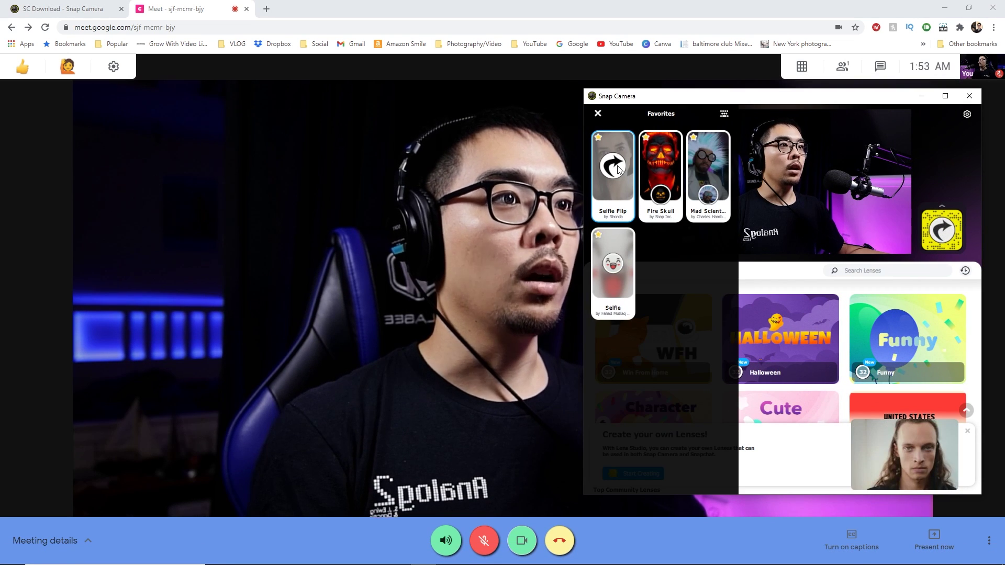
pyautogui.click(617, 166)
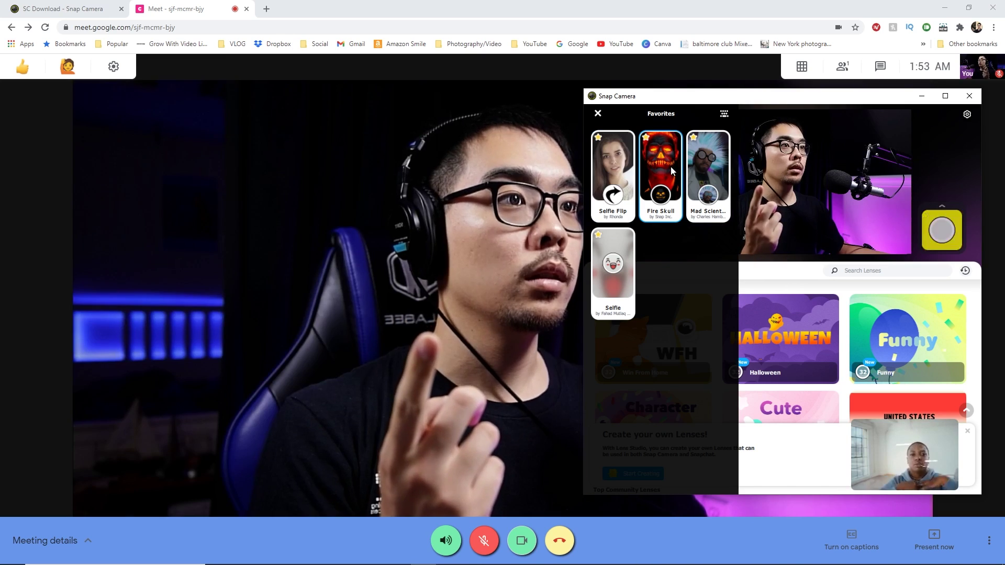
pyautogui.click(672, 171)
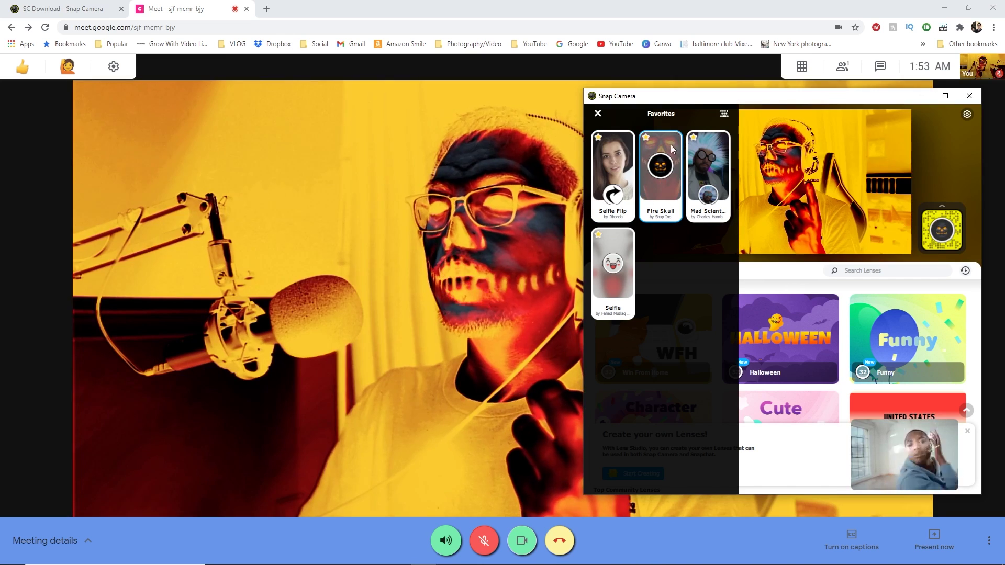
pyautogui.hotkey('alt', 'Tab')
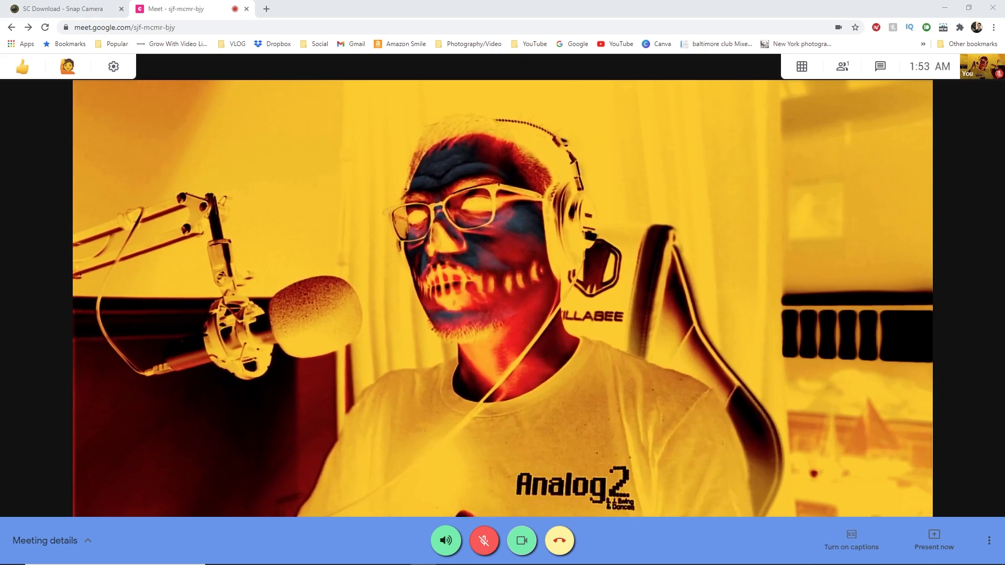
pyautogui.hotkey('alt', 'Tab')
# Replace Fire Skull with the Selfie lens, view the call, and move Snap Camera upper left
pyautogui.click(547, 275)
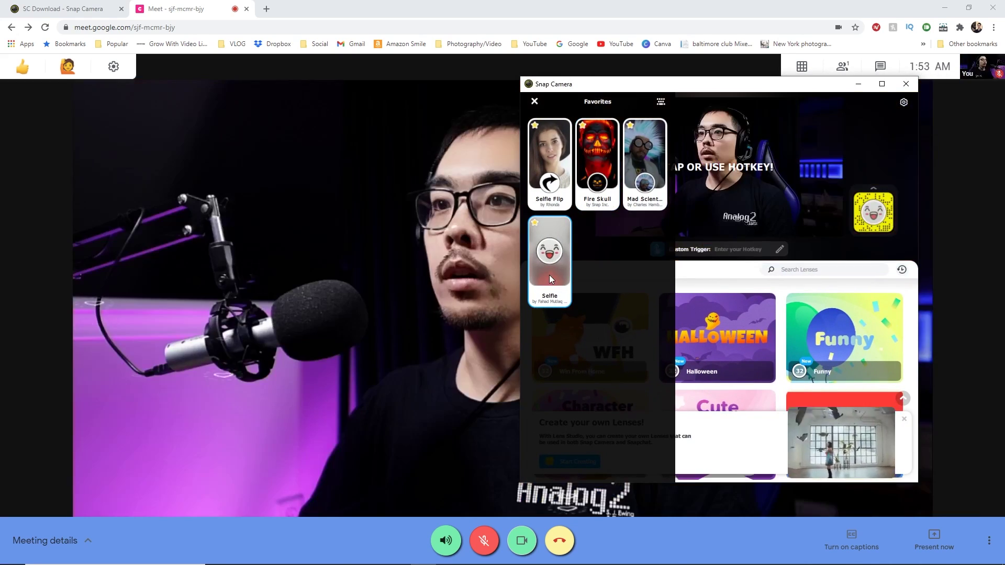
pyautogui.hotkey('alt', 'Tab')
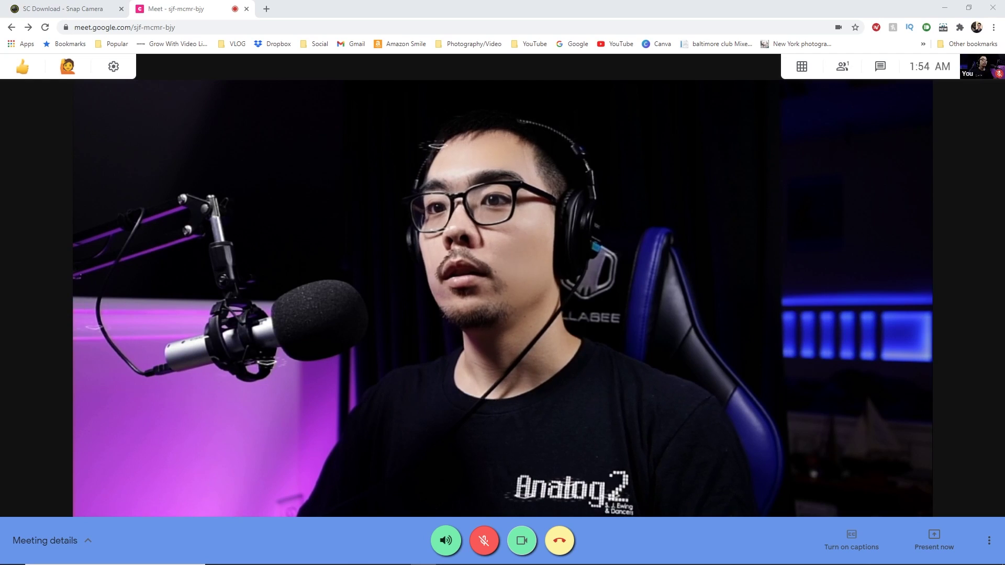
pyautogui.hotkey('alt', 'Tab')
pyautogui.hotkey('alt', 'Tab')
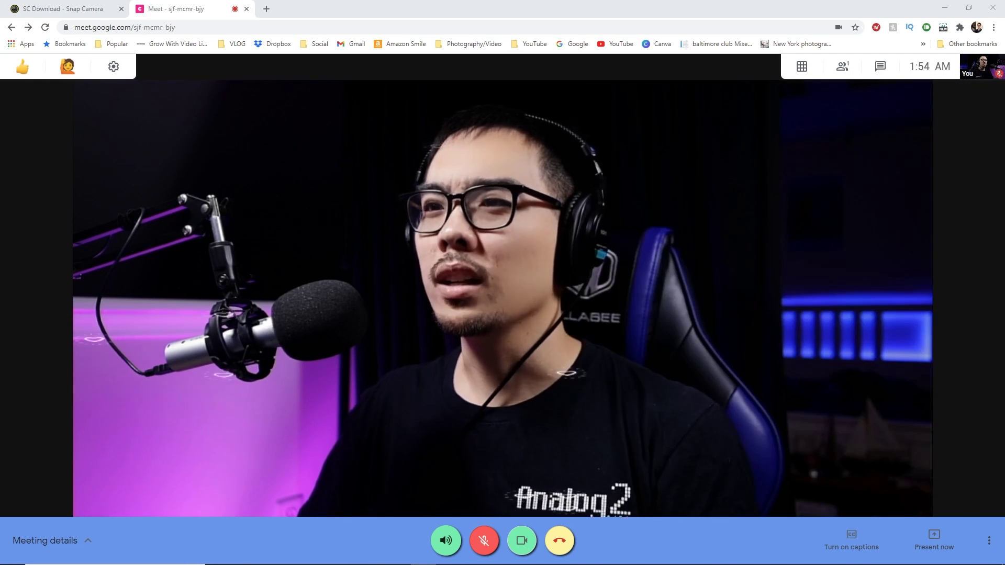
pyautogui.hotkey('alt', 'Tab')
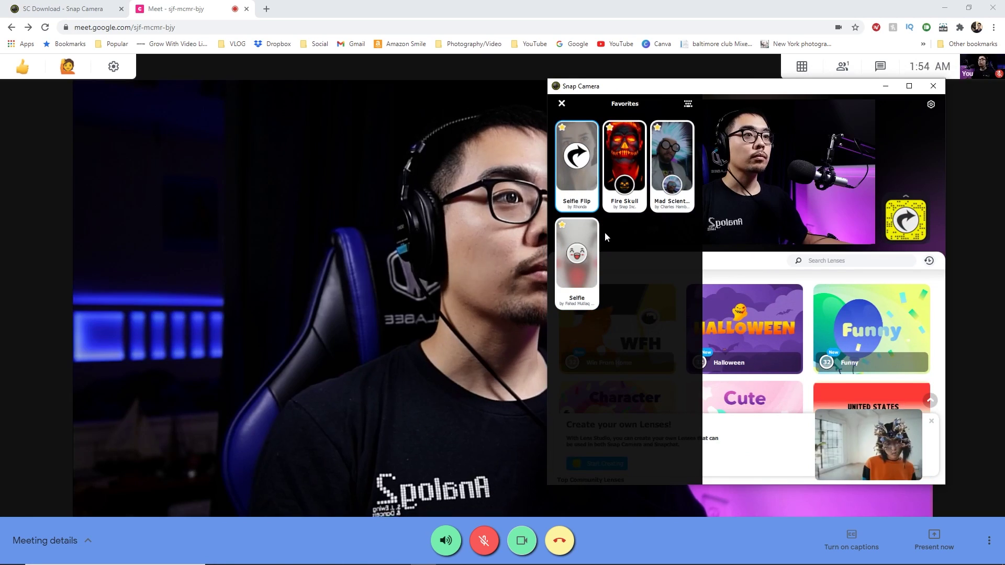
pyautogui.moveTo(780, 91); pyautogui.dragTo(284, 79)
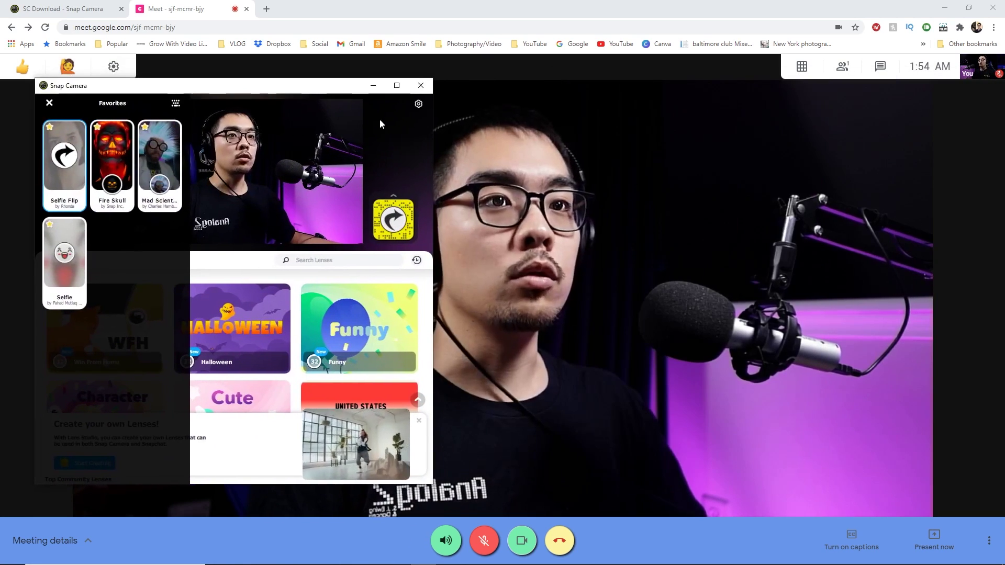
# Toggle Show Snapcode overlay on and back Off in Settings, then minimize Snap Camera
pyautogui.click(417, 105)
pyautogui.click(419, 104)
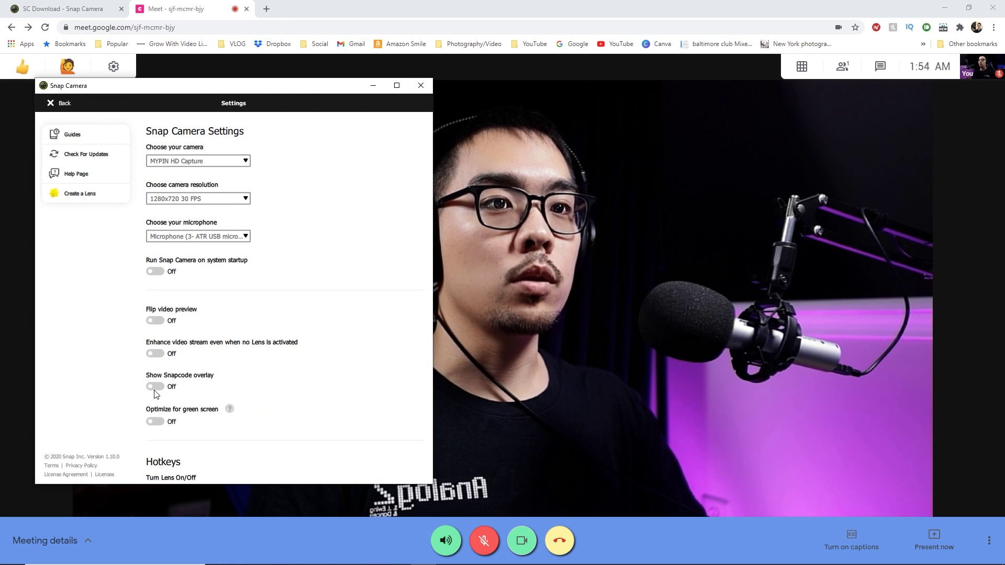
pyautogui.click(155, 387)
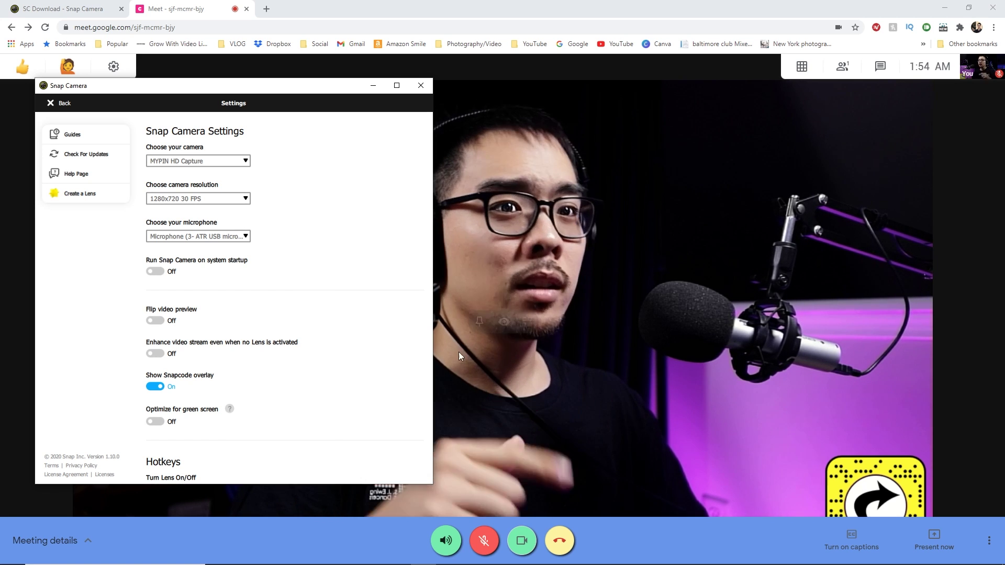
pyautogui.click(158, 389)
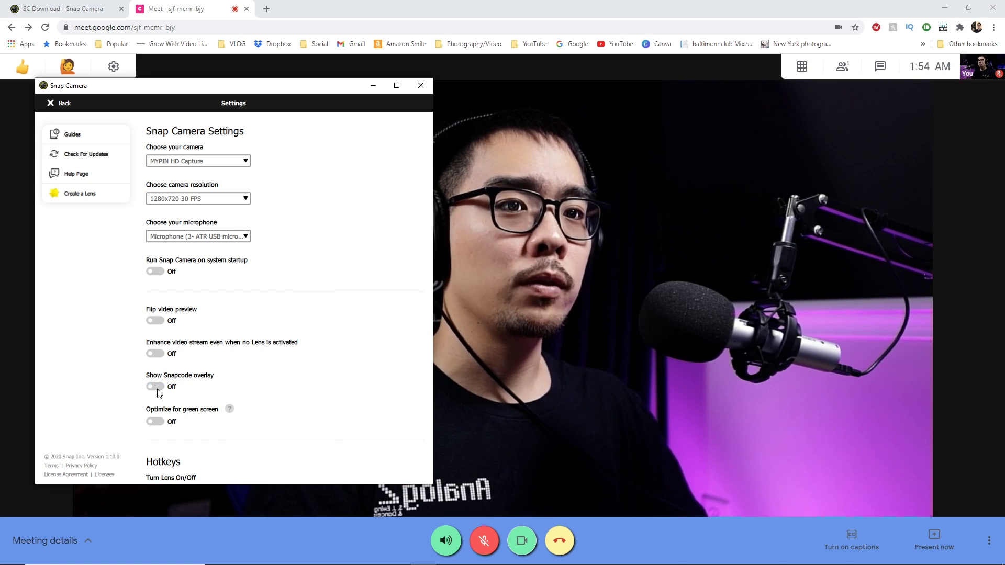
pyautogui.click(375, 86)
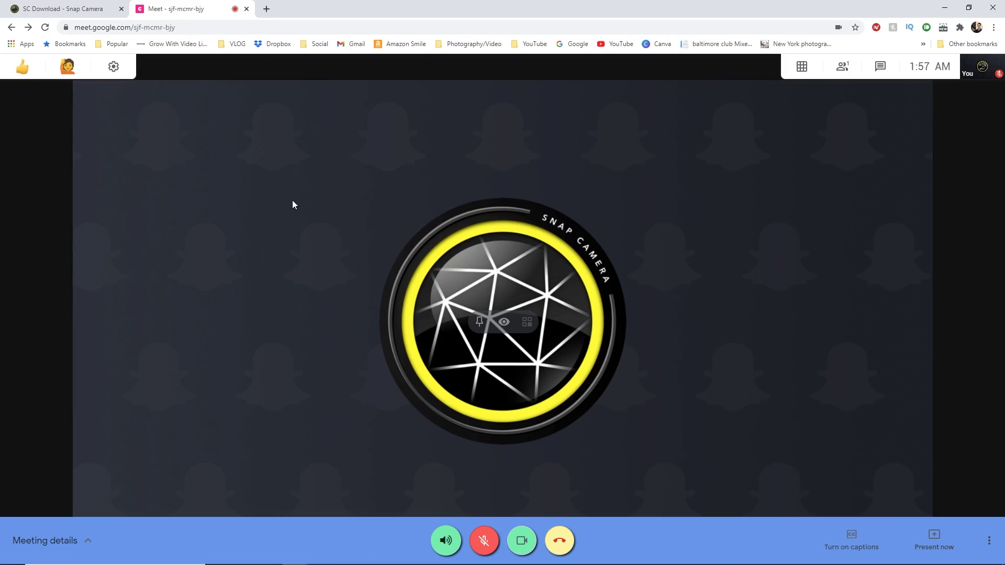
# Close the Chrome window, reopen Snap Camera, and join a new Meet call with camera on
pyautogui.click(997, 11)
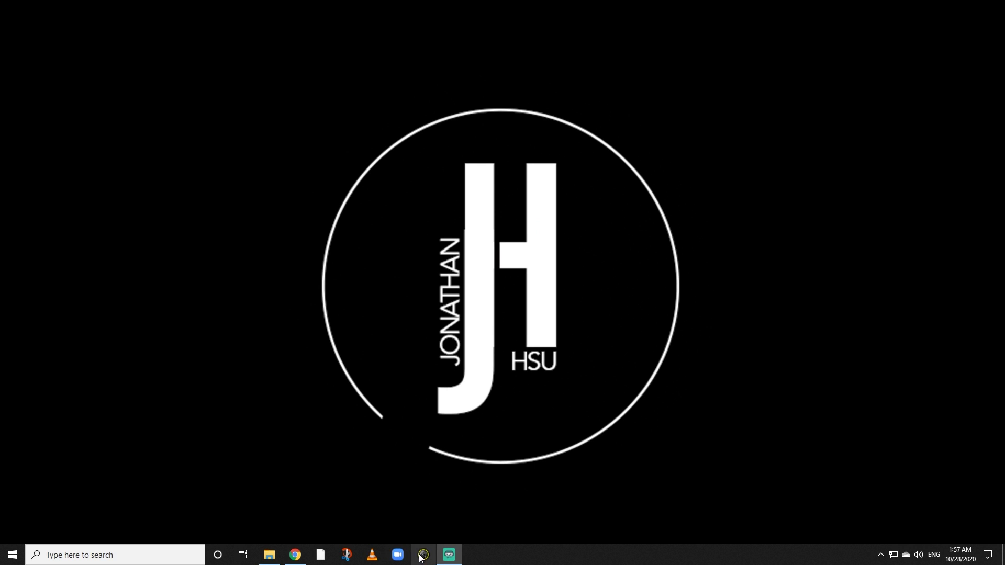
pyautogui.click(423, 556)
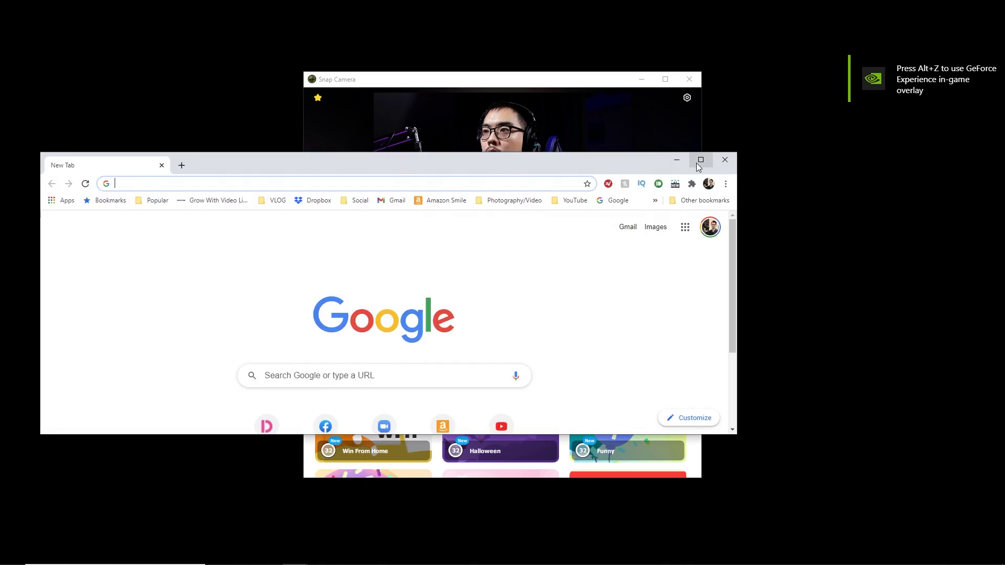
pyautogui.click(119, 362)
pyautogui.click(664, 324)
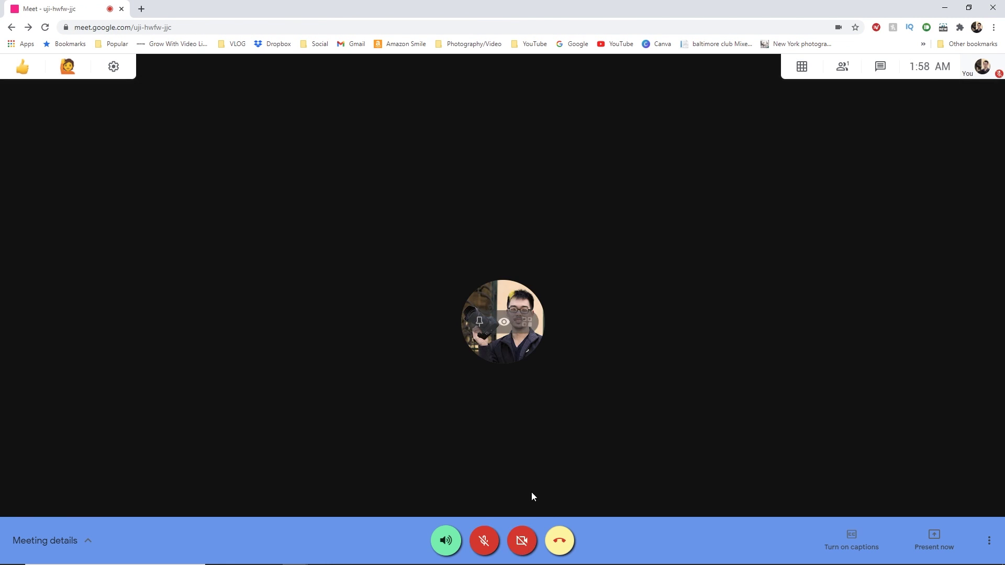
pyautogui.click(522, 541)
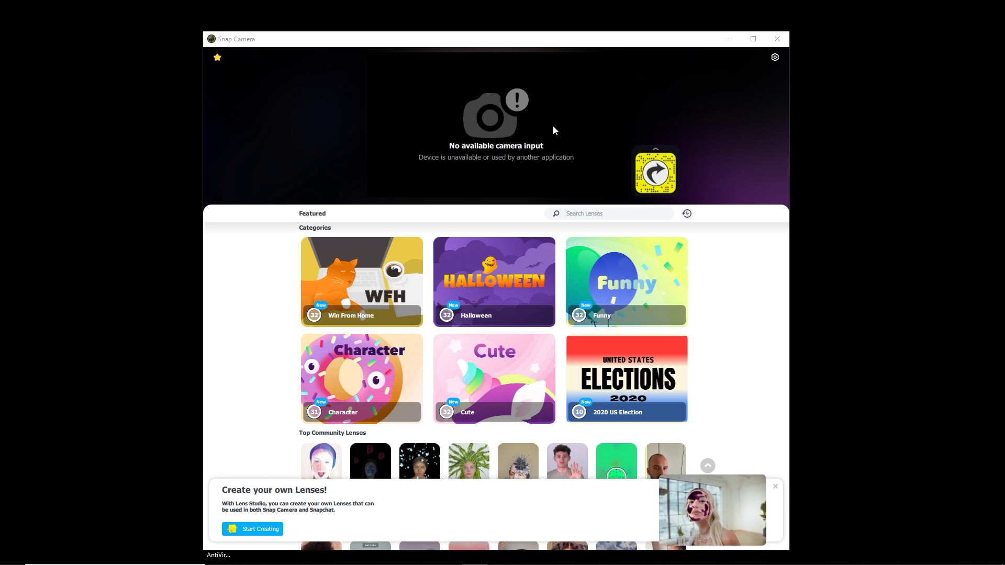
# Switch Snap Camera's camera from EOS Webcam Utility back to MYPIN HD Capture
pyautogui.click(776, 58)
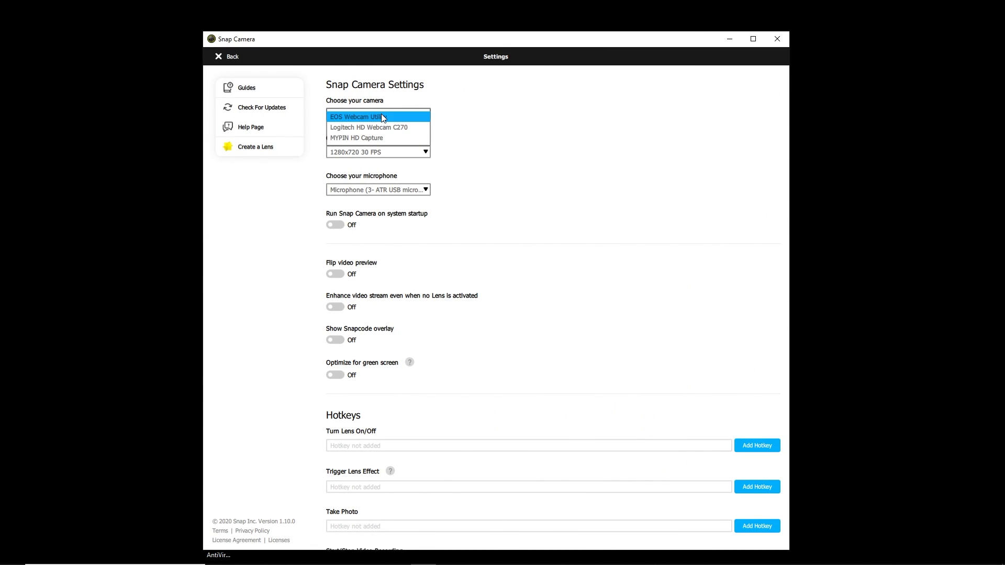
pyautogui.click(375, 139)
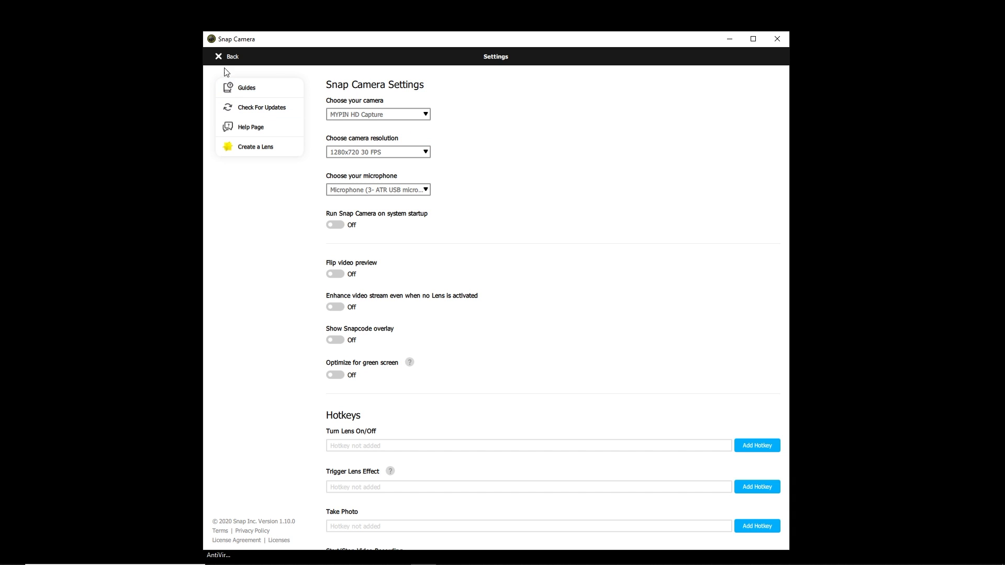
pyautogui.click(217, 59)
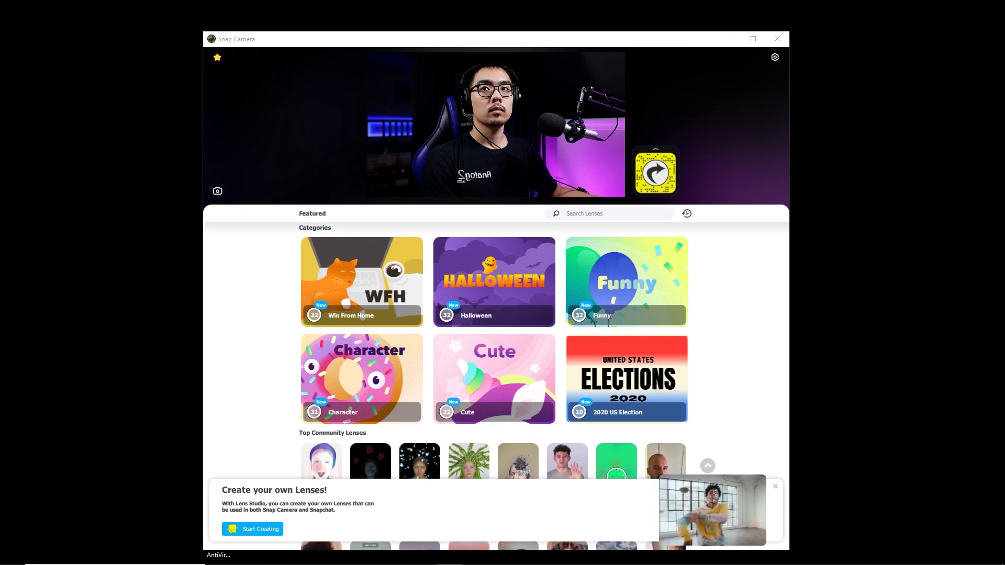
# End the Snap Camera task from Task Manager's Apps list
pyautogui.moveTo(309, 90); pyautogui.dragTo(561, 123)
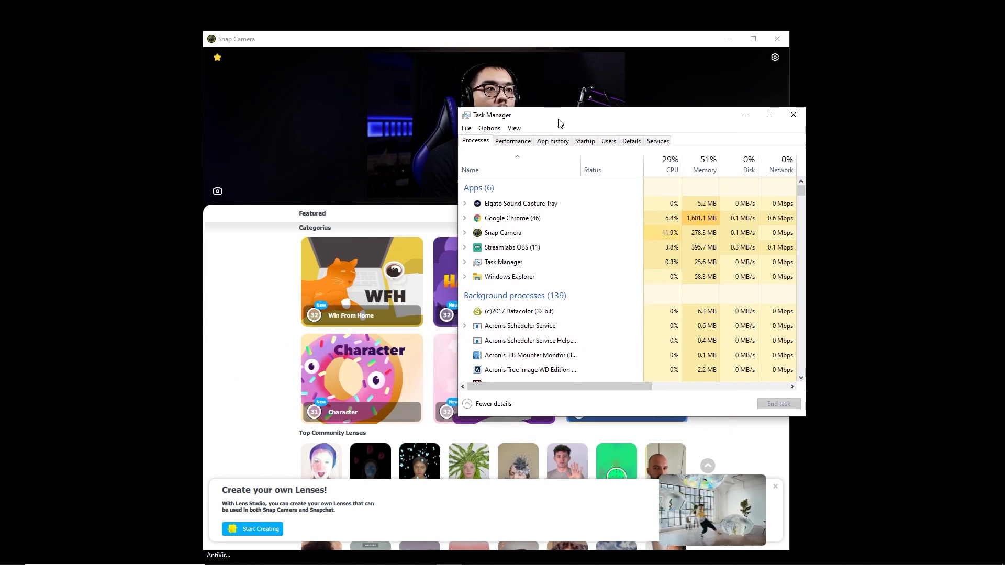
pyautogui.click(506, 235)
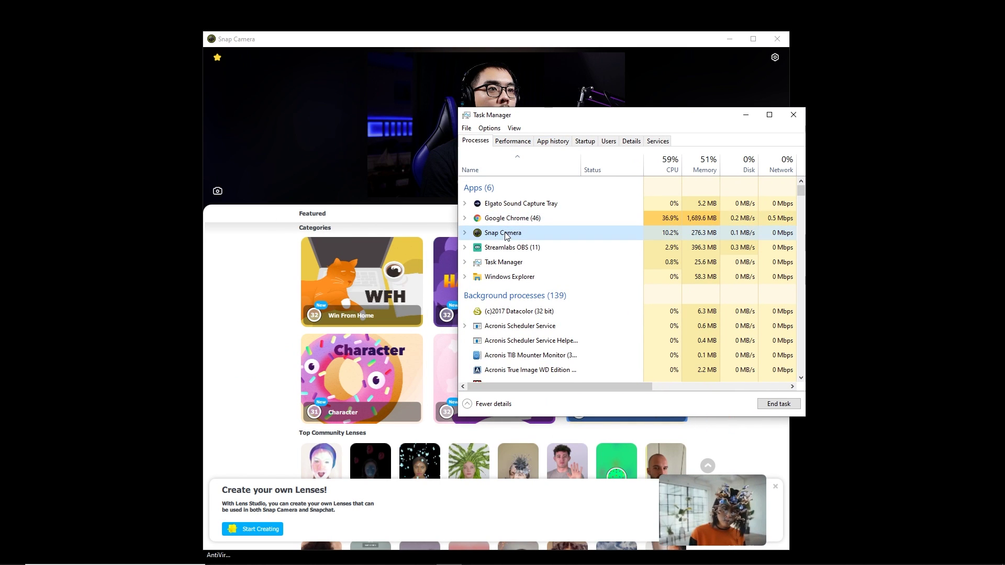
pyautogui.click(770, 407)
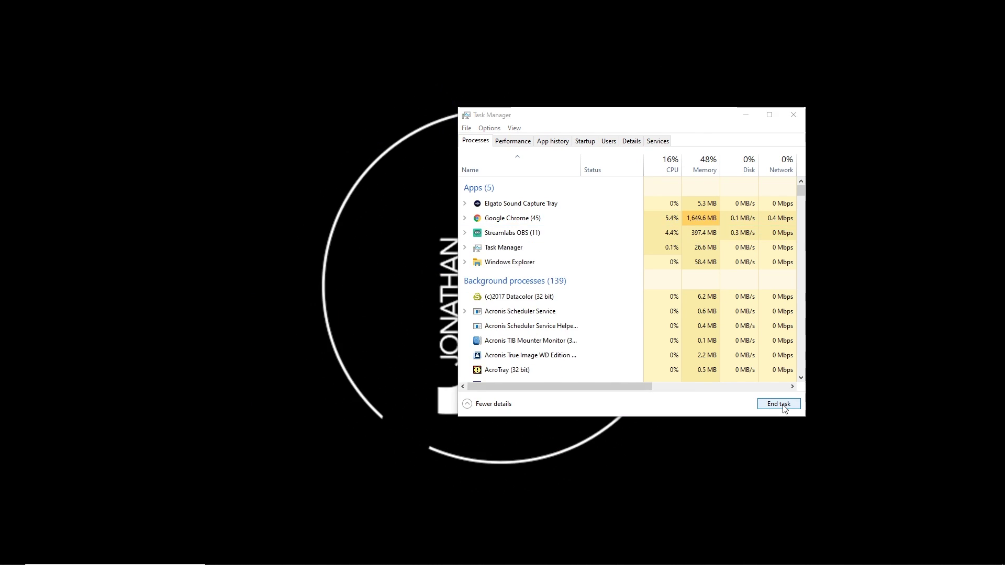